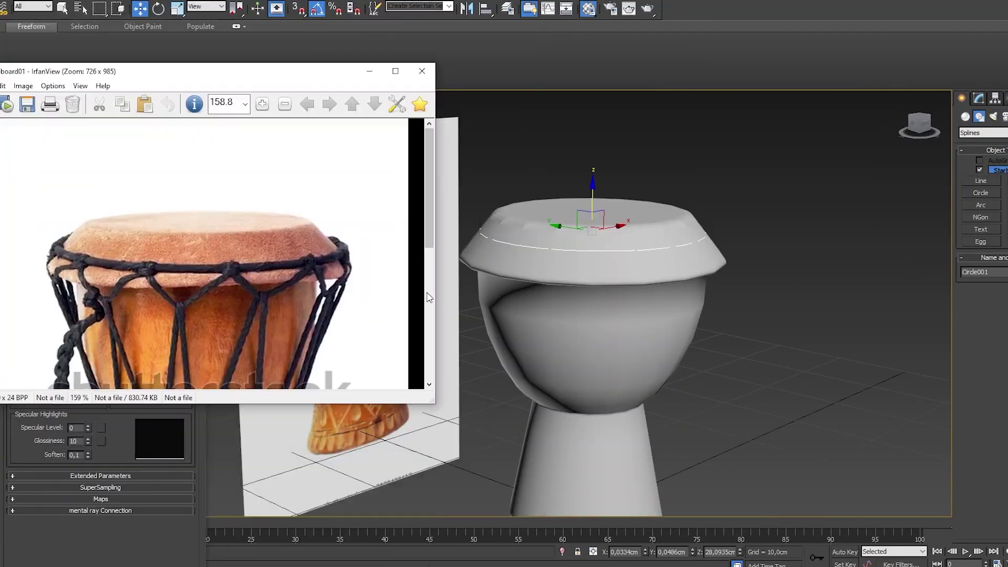
- Check the rope ring from the front view, then return to the perspective view
key("f")
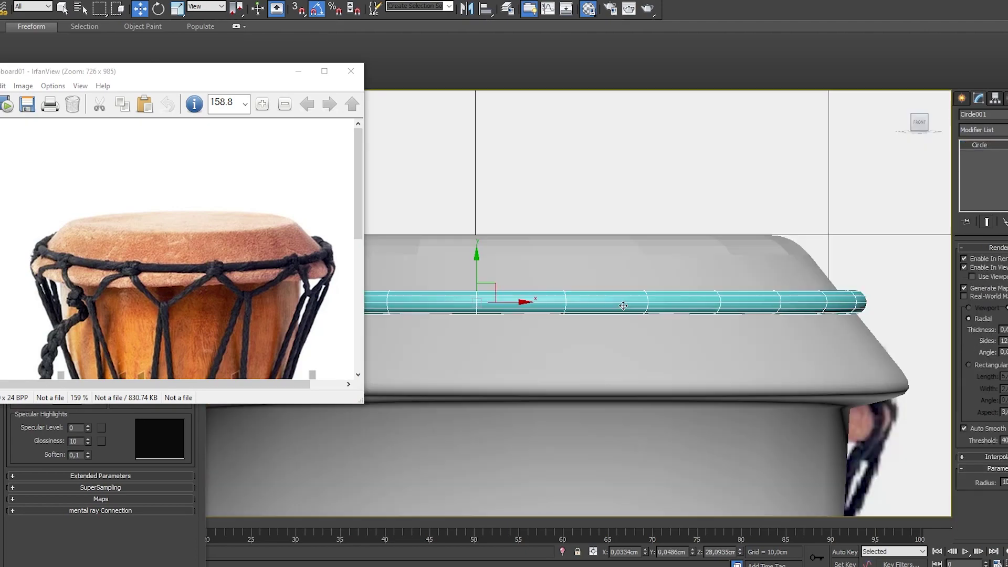
key("p")
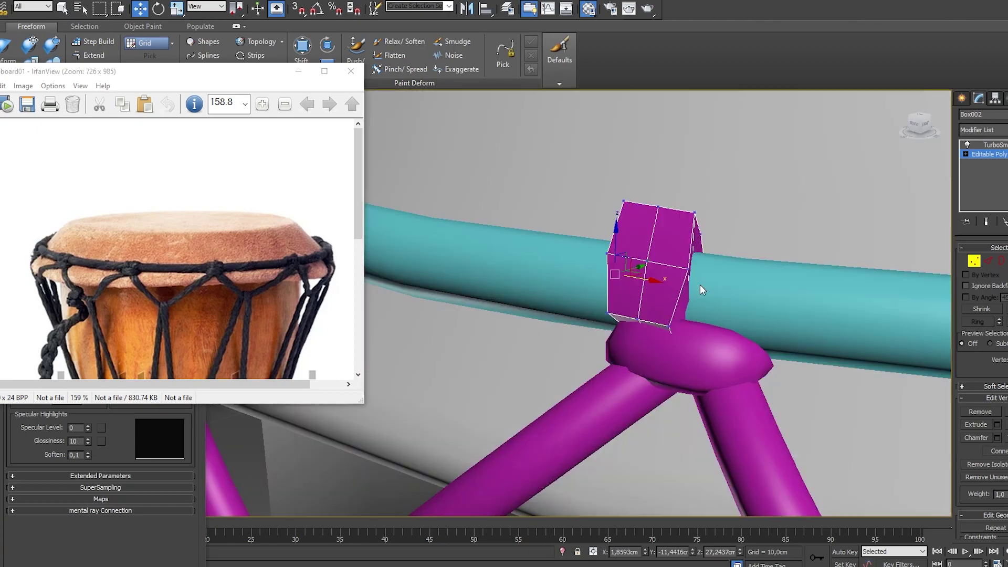
- Bring up the knot piece's TurboSmooth smoothing settings
left_click(996, 145)
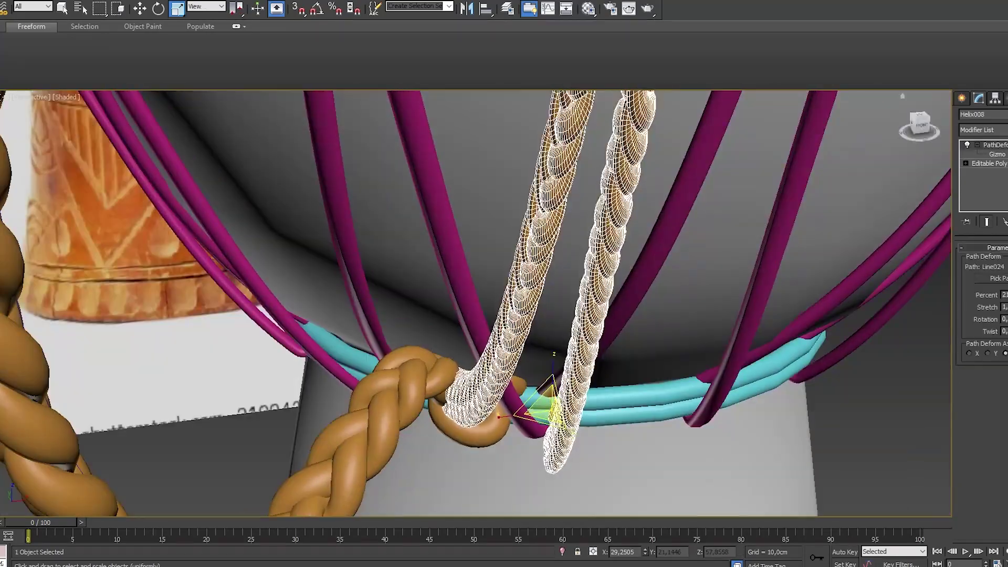
- Show the helix ropes in wireframe to see their end vertices
key("F3")
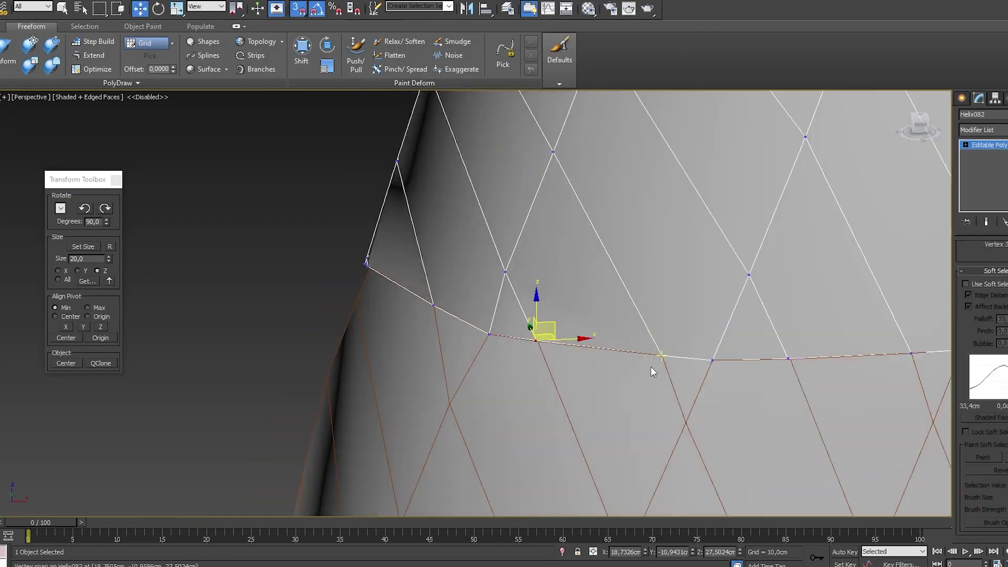
- Bring the rope section's rim into view and switch to face-level editing
scroll(654, 370, "down", 3)
middle_click_drag(658, 378, 604, 354, "alt")
mouse_move(736, 366)
middle_mouse_down("alt")
mouse_move(646, 372)
mouse_move(637, 329)
middle_mouse_up("alt")
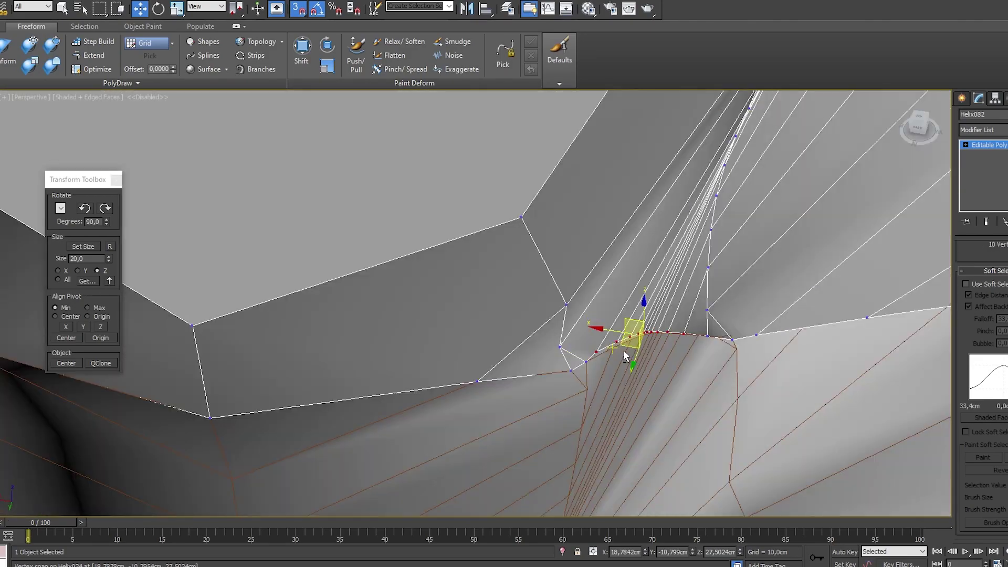
scroll(637, 329, "down", 5)
mouse_move(406, 284)
middle_mouse_down("alt")
mouse_move(469, 341)
mouse_move(430, 342)
middle_mouse_up("alt")
scroll(469, 342, "down", 5)
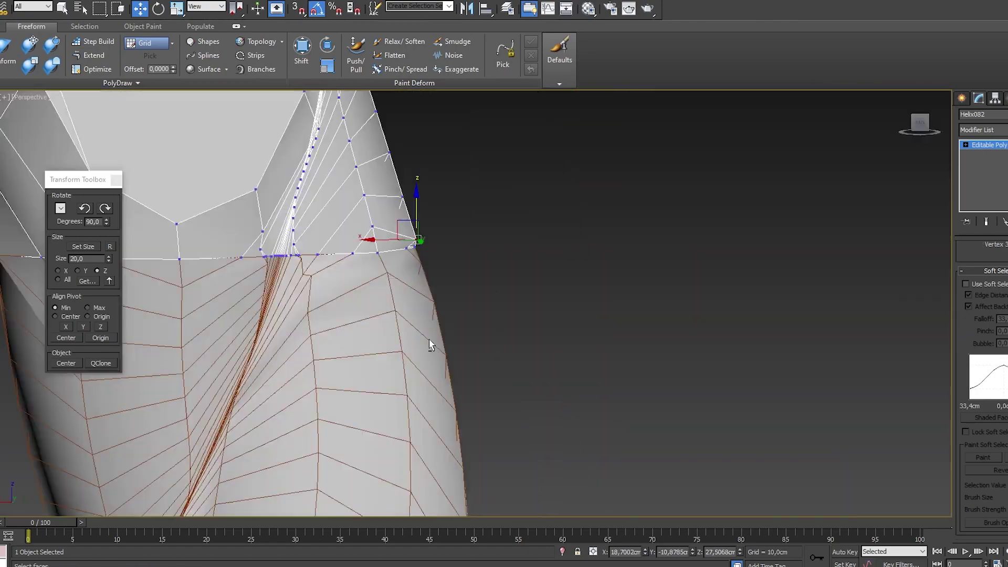
key("4")
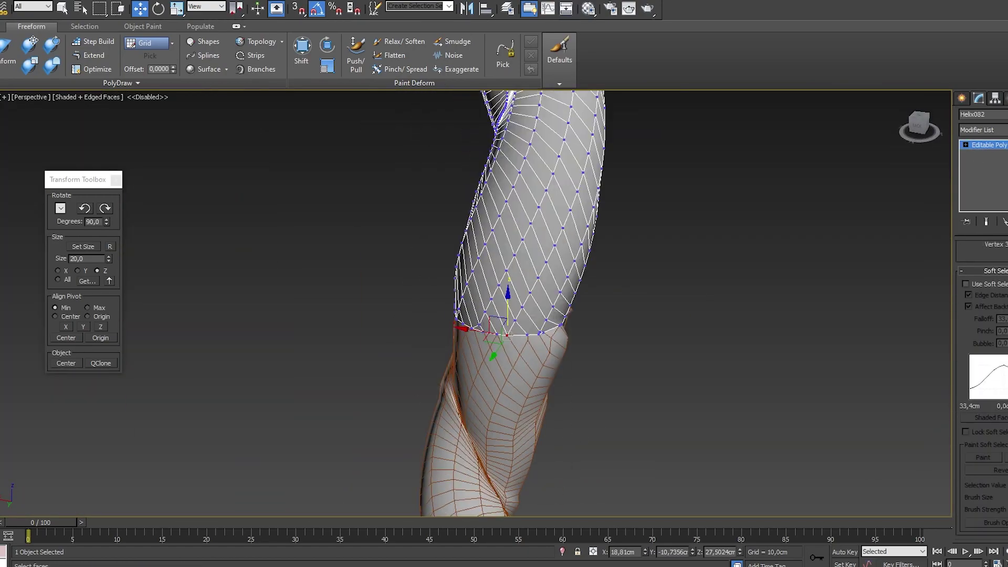
- Turn on 3D vertex snapping and toggle wireframe to inspect the rope seam
scroll(493, 326, "up", 5)
middle_click_drag(472, 336, 462, 347, "alt")
key("F3")
key("s")
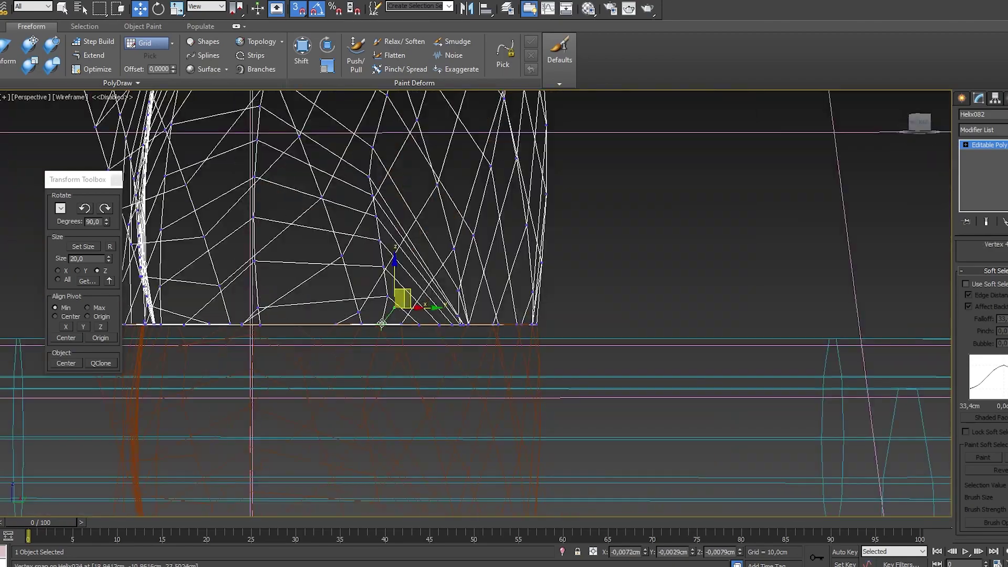
key("F3")
mouse_move(382, 324)
middle_mouse_down("alt")
mouse_move(427, 274)
mouse_move(467, 343)
mouse_move(388, 394)
mouse_move(546, 315)
mouse_move(513, 339)
mouse_move(545, 341)
mouse_move(525, 315)
mouse_move(483, 294)
mouse_move(499, 310)
middle_mouse_up("alt")
key("F3")
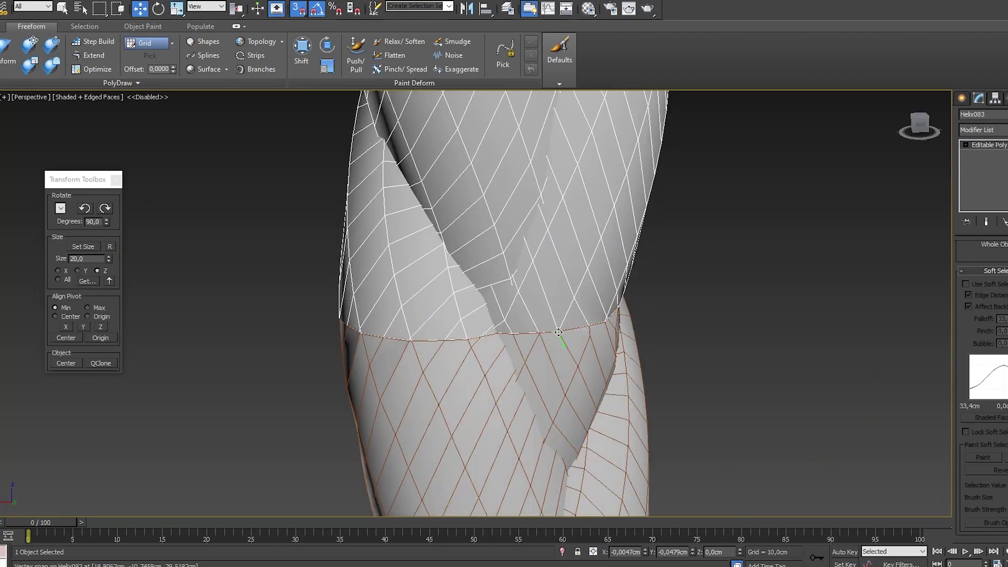
- Zoom in and out around the dense rope knot at the loop's bottom
scroll(559, 332, "down", 10)
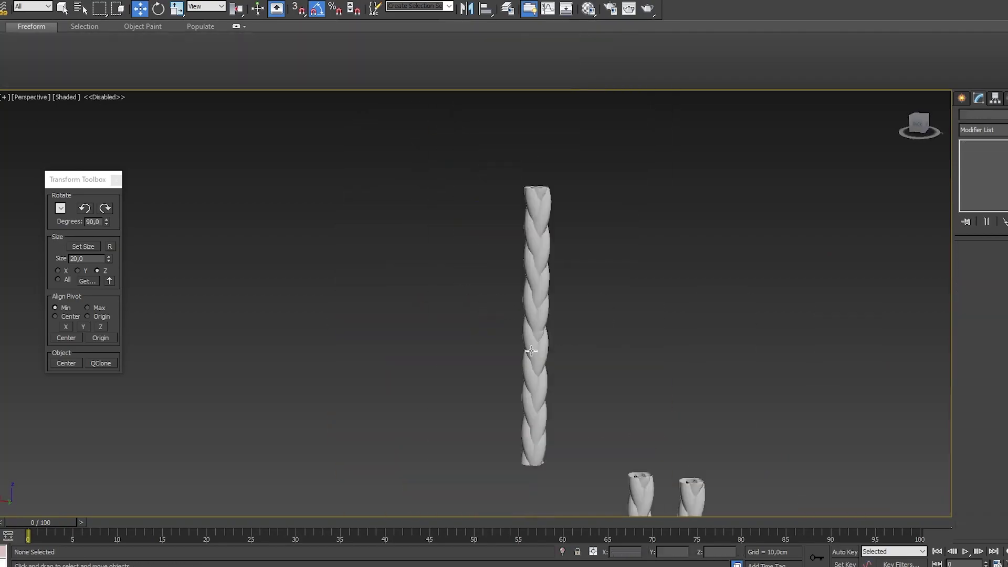
scroll(593, 328, "up", 5)
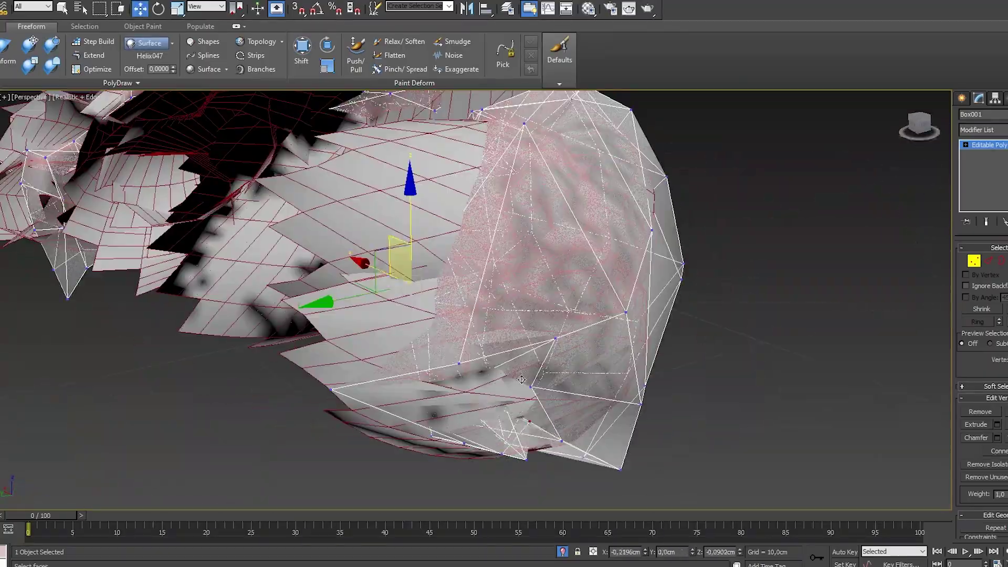
middle_click_drag(521, 379, 555, 363, "alt")
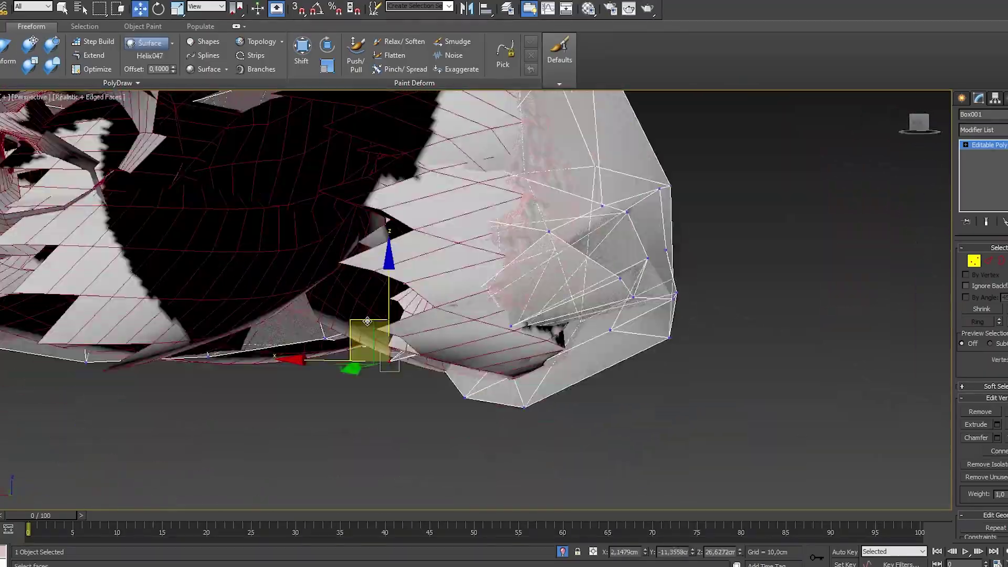
middle_click_drag(367, 321, 330, 275, "alt")
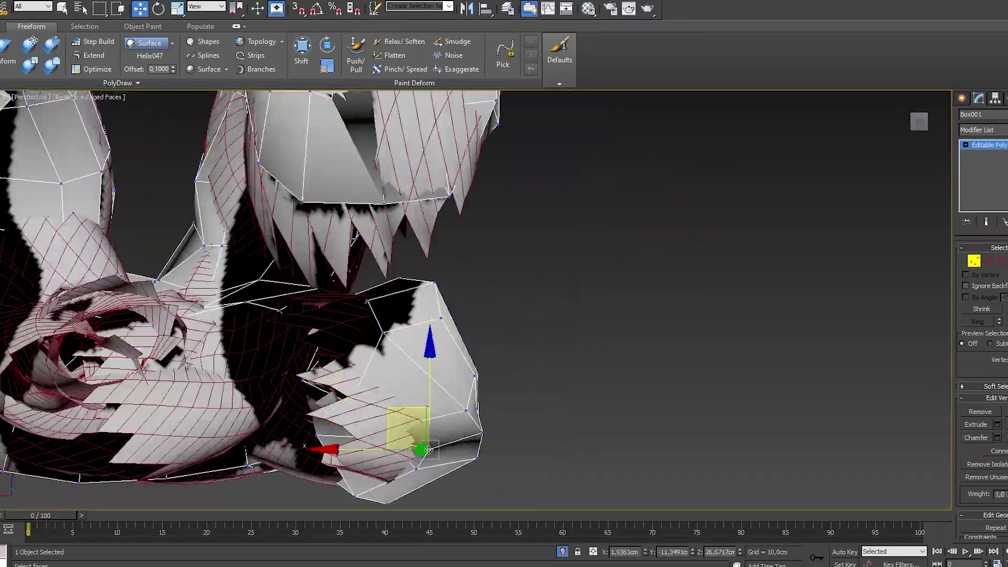
middle_click_drag(428, 450, 462, 374, "alt")
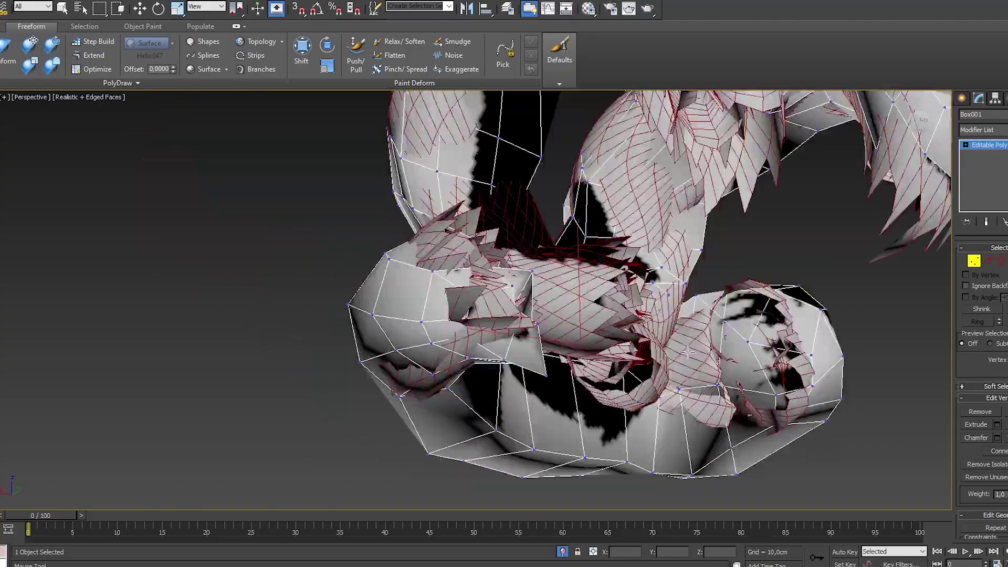
mouse_move(688, 353)
middle_mouse_down("alt")
mouse_move(825, 394)
mouse_move(585, 351)
middle_mouse_up("alt")
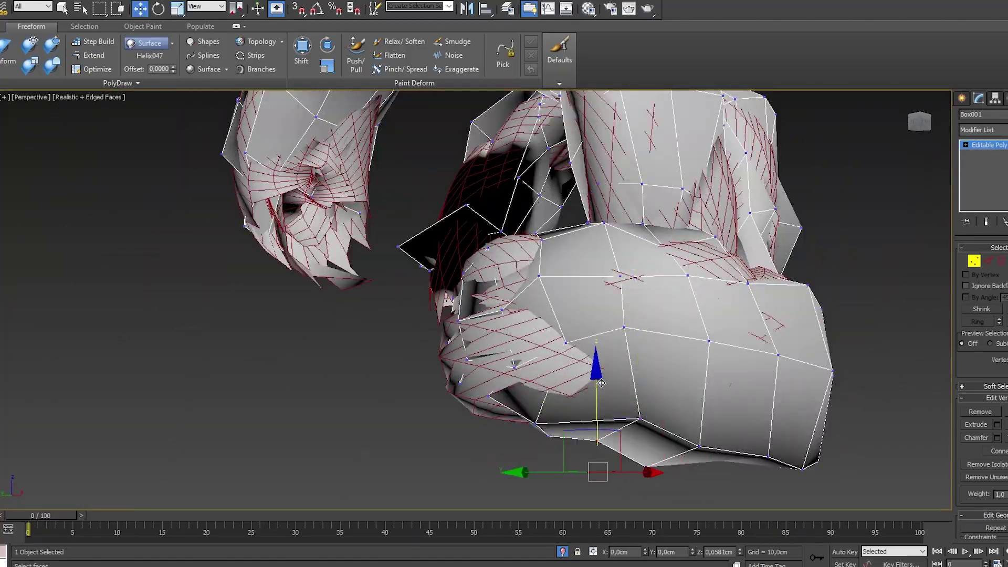
mouse_move(581, 366)
middle_mouse_down("alt")
mouse_move(654, 311)
mouse_move(658, 338)
middle_mouse_up("alt")
middle_click_drag(593, 231, 844, 405, "alt")
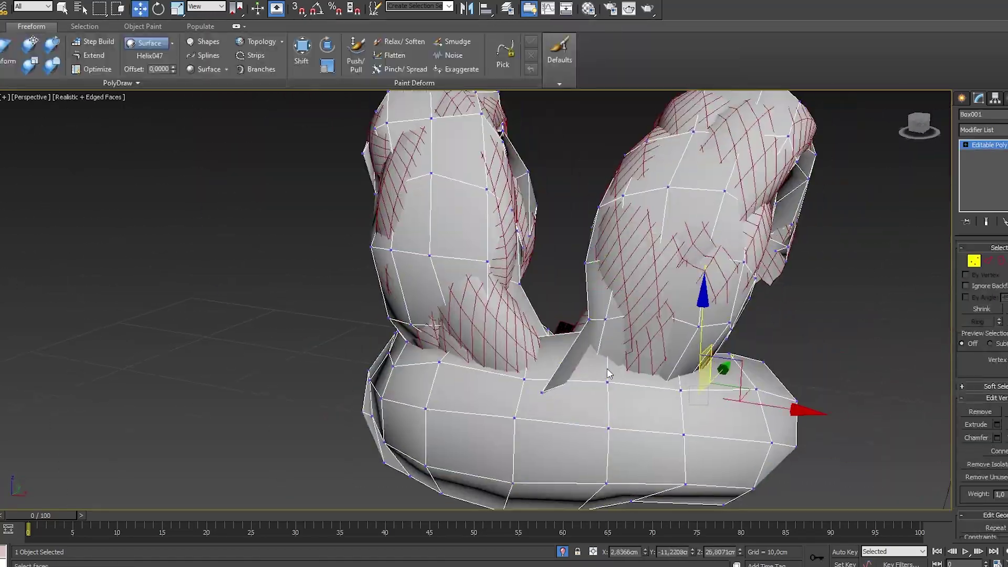
key("1")
mouse_move(611, 345)
middle_mouse_down("alt")
mouse_move(705, 342)
mouse_move(695, 266)
mouse_move(730, 320)
middle_mouse_up("alt")
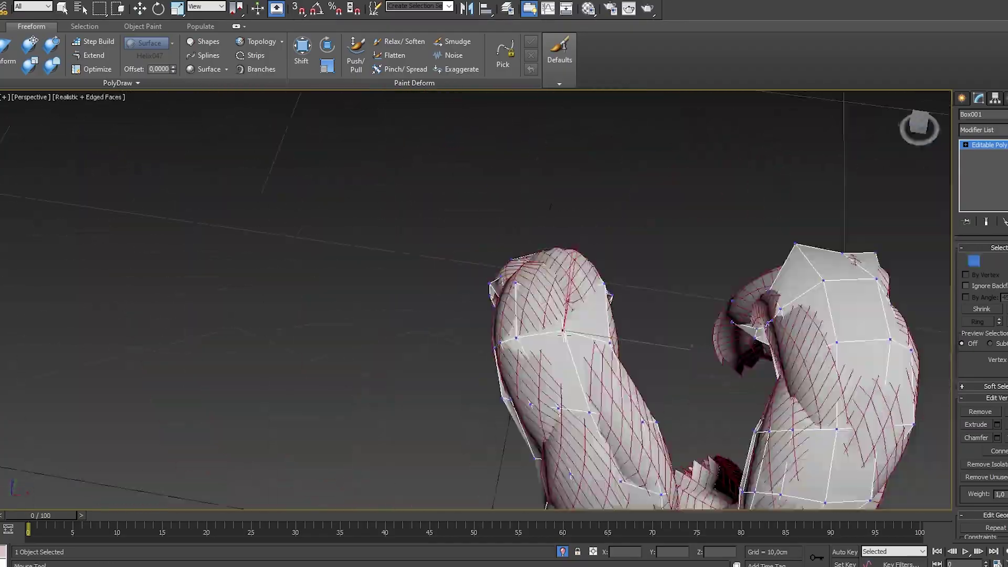
- Orbit around the knot cage, toggling wireframe to check how it fits the rope
middle_click_drag(563, 334, 624, 319, "alt")
key("F3")
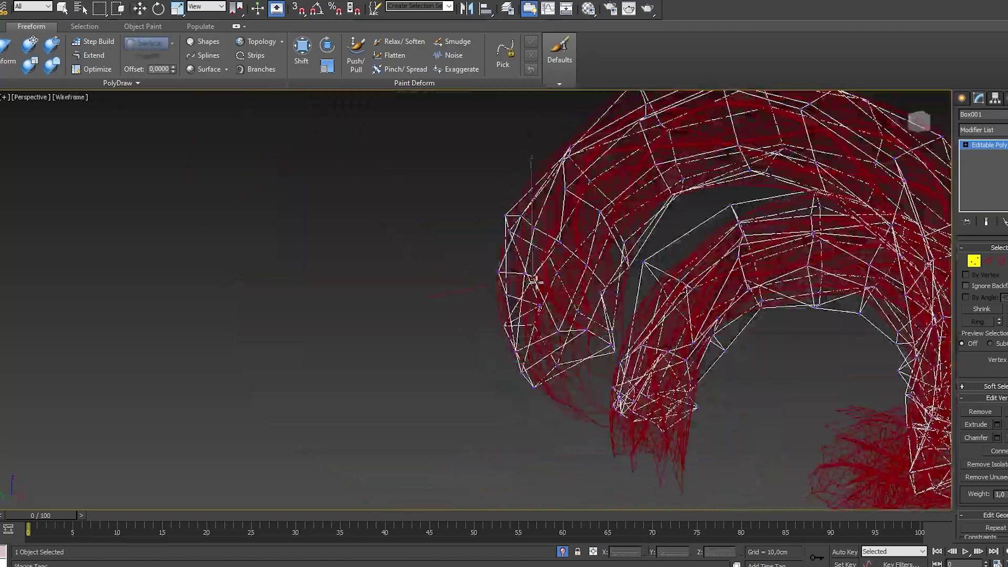
middle_click_drag(534, 282, 578, 270, "alt")
key("F3")
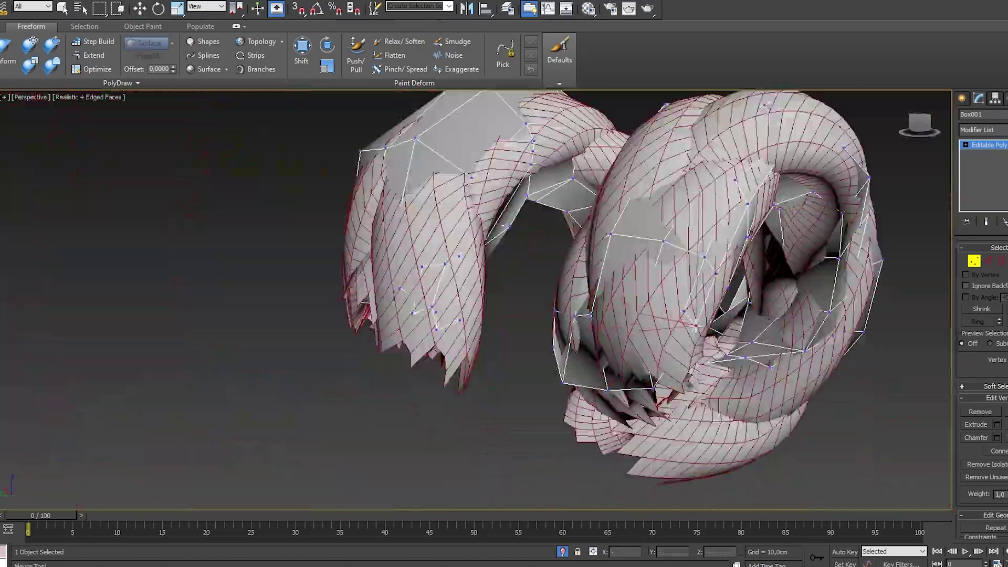
mouse_move(394, 265)
middle_mouse_down("alt")
mouse_move(639, 313)
mouse_move(434, 320)
middle_mouse_up("alt")
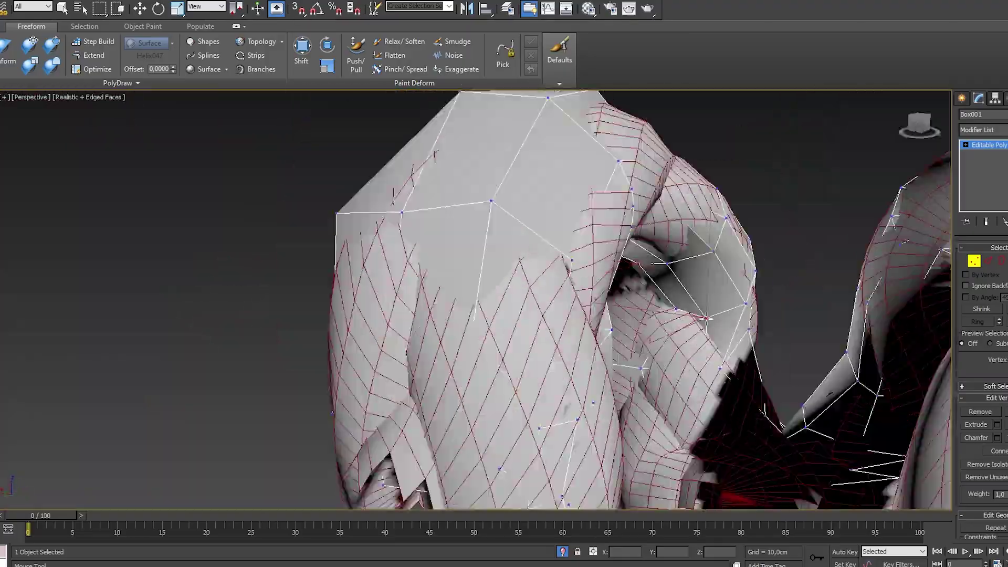
key("F3")
- Scale the selected end of the knot cage to follow the rope, then return to vertex editing
key("w")
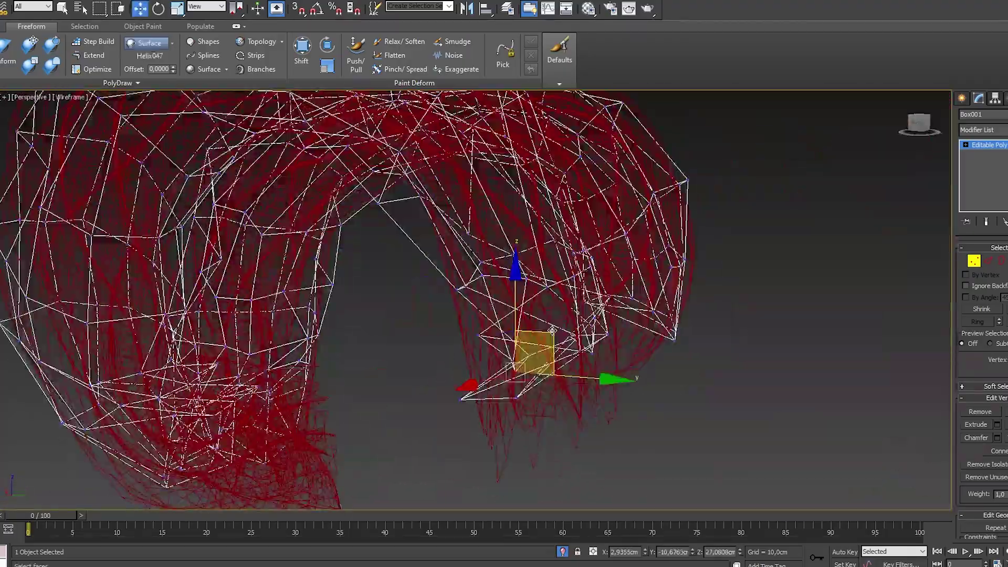
middle_click_drag(552, 330, 586, 327, "alt")
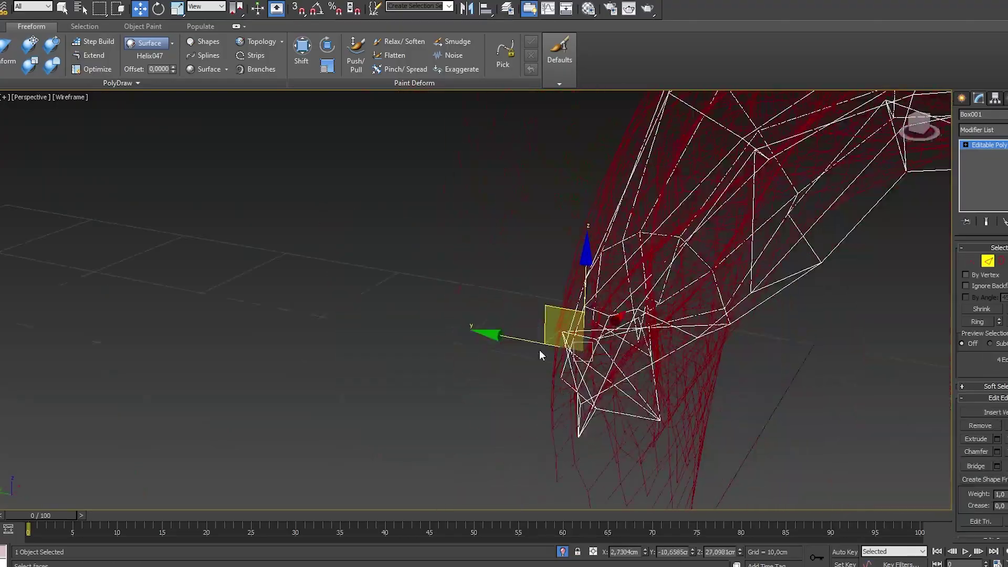
key("r")
middle_click_drag(542, 355, 696, 313, "alt")
key("w")
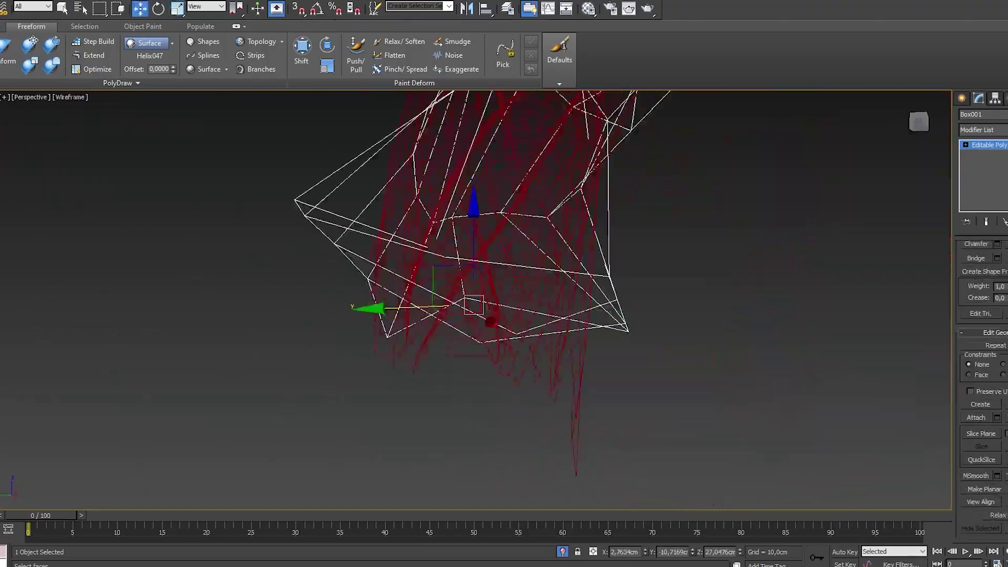
key("F3")
key("1")
scroll(354, 275, "up", 5)
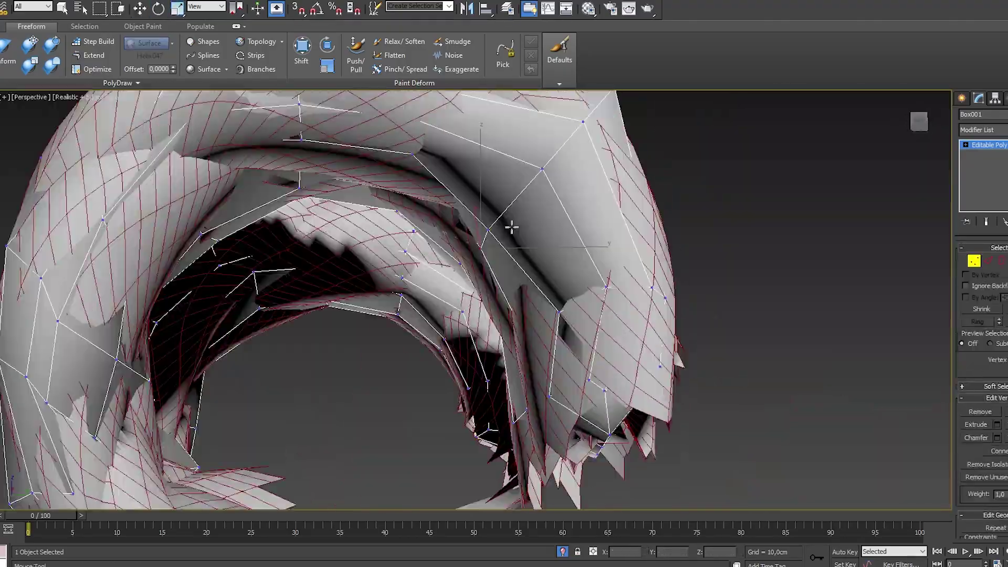
scroll(512, 227, "down", 5)
middle_click_drag(512, 227, 578, 200, "alt")
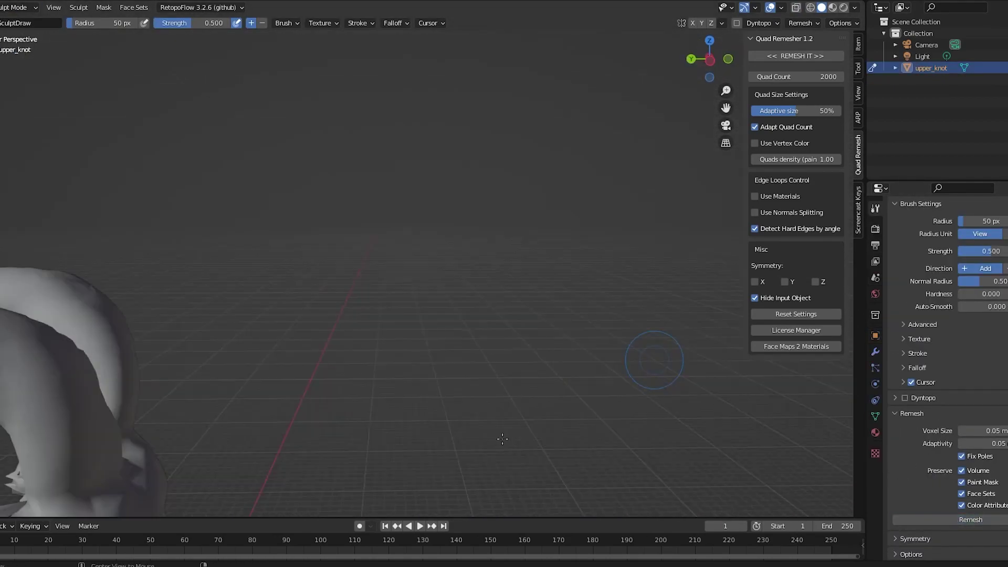
middle_click_drag(473, 465, 428, 286)
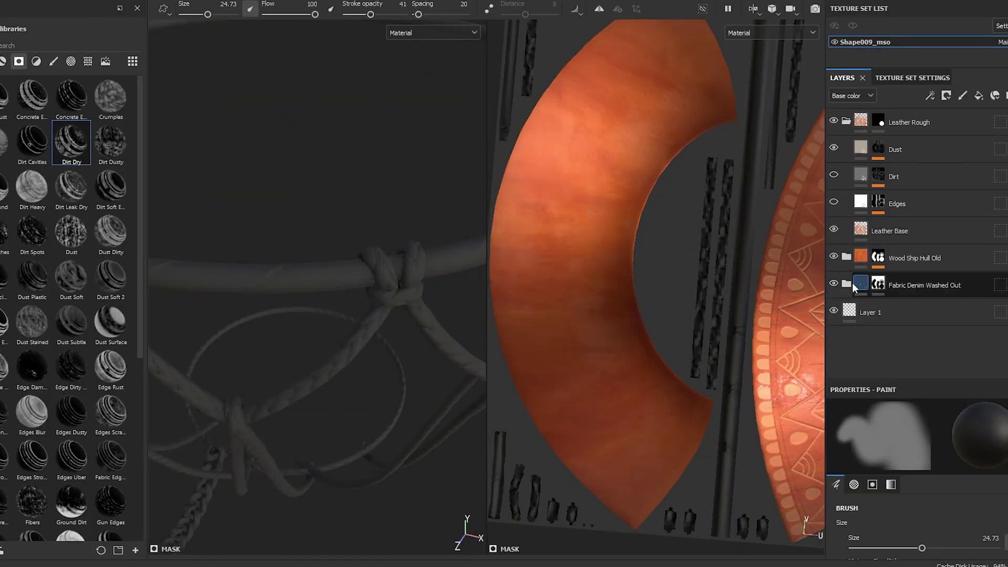
- Add a new fill layer to the rope material and import the Rope texture
left_click(947, 100)
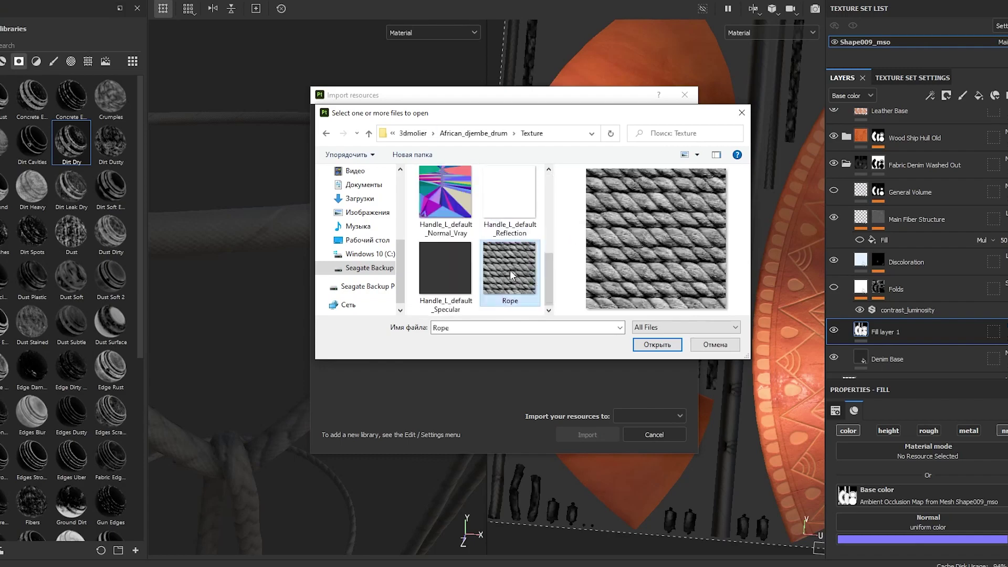
double_click(511, 271)
left_click(588, 435)
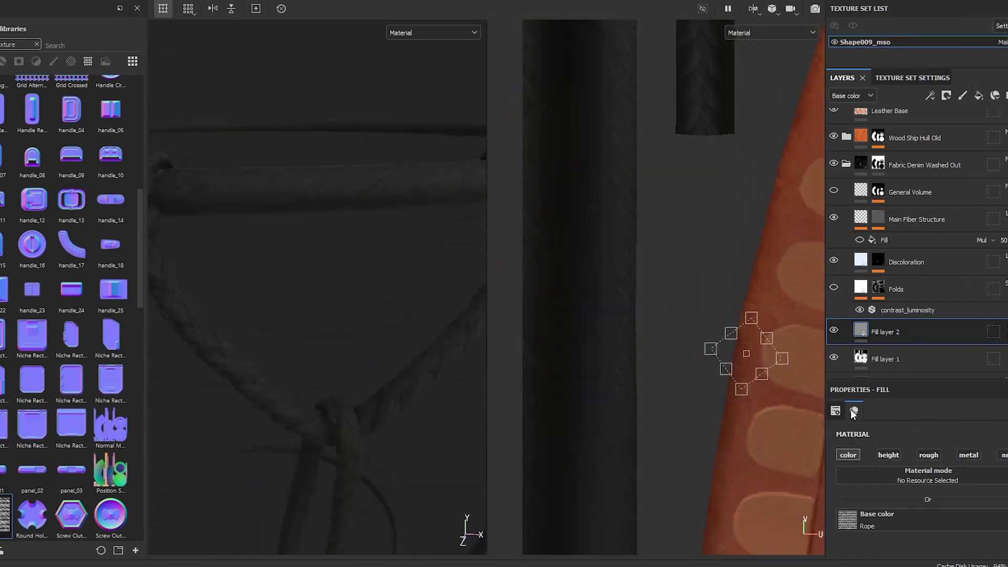
- Widen the 3D view pane and toggle Fill layer 2's visibility
left_click(791, 8)
left_click_drag(488, 364, 674, 364)
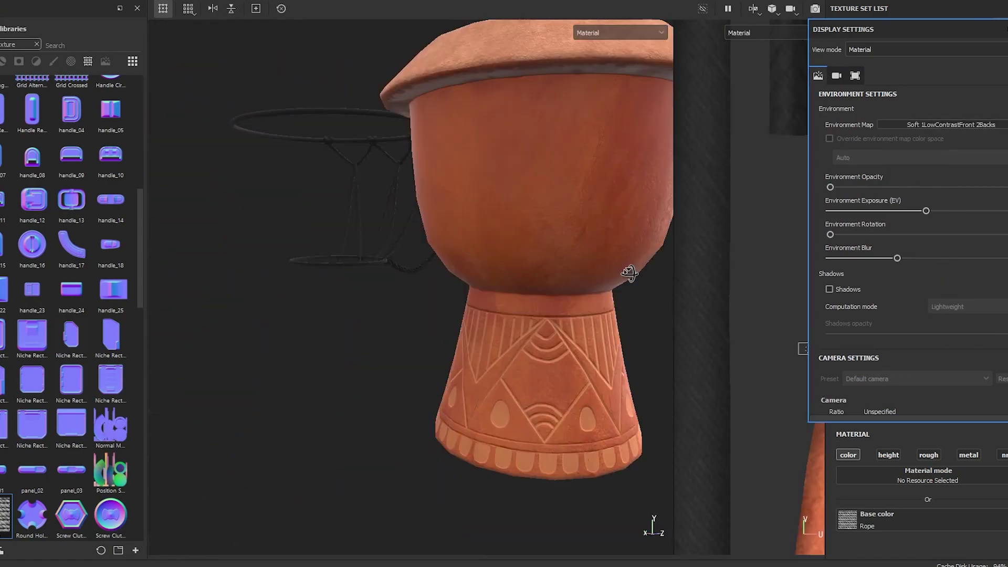
left_click(834, 305)
- Give Fill layer 2 a black mask filled by polygons to reveal it on the rope
right_click(893, 305)
left_click(919, 336)
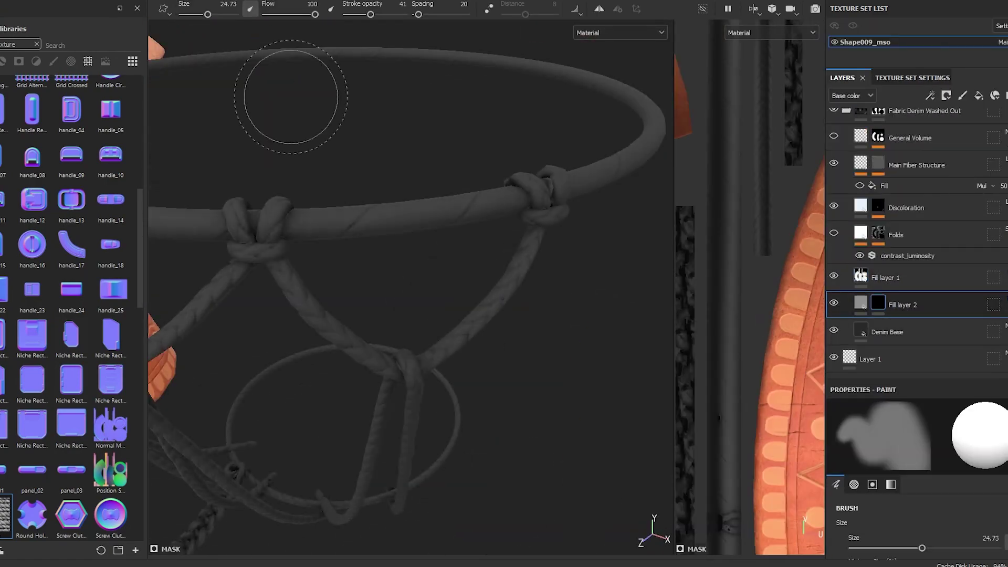
key("4")
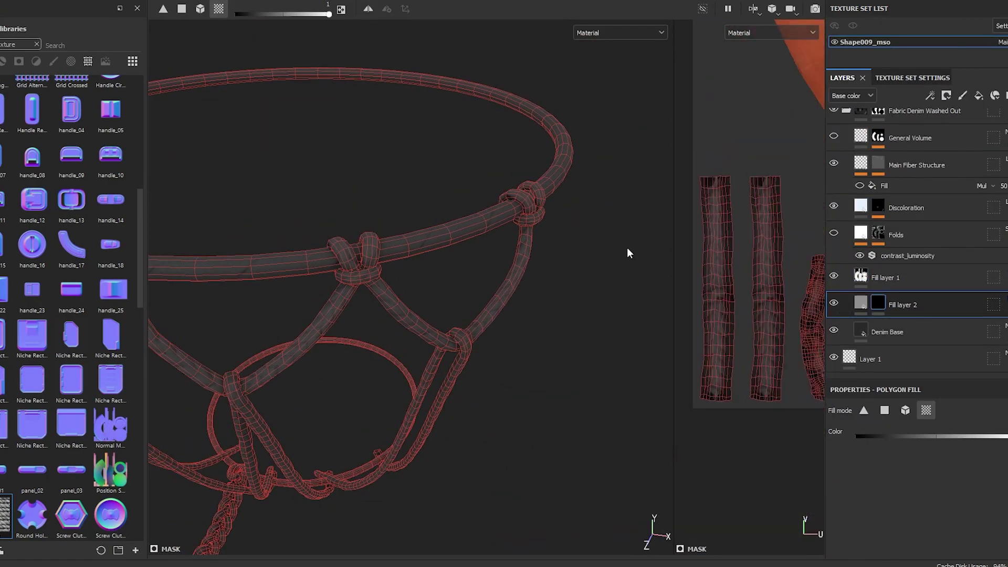
left_click(627, 252)
- Add another fill layer, then rotate the linear gradient on the Rope fill layer's texture
left_click(861, 304)
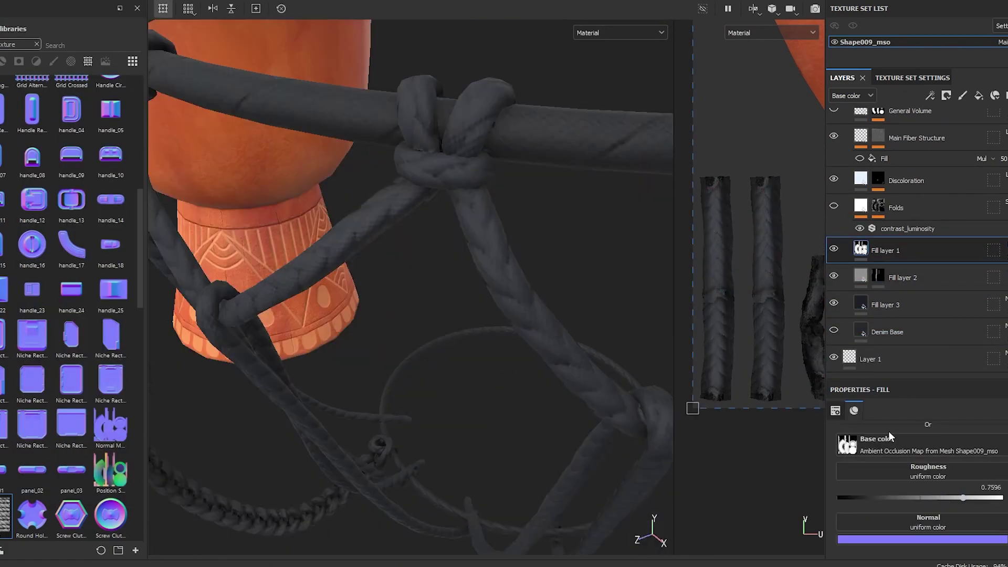
middle_click_drag(776, 254, 686, 272)
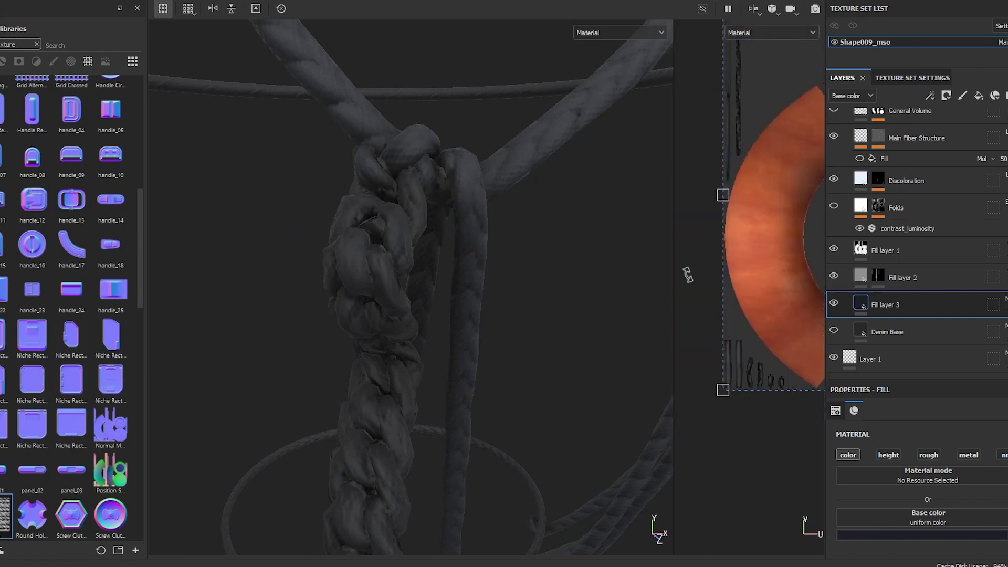
scroll(753, 276, "up", 3)
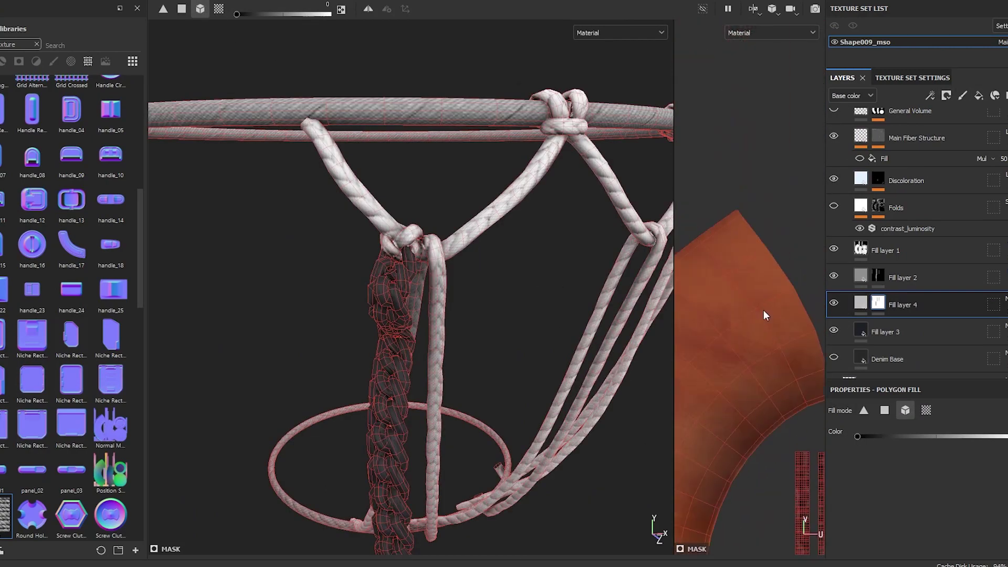
scroll(764, 309, "down", 3)
left_click(861, 302)
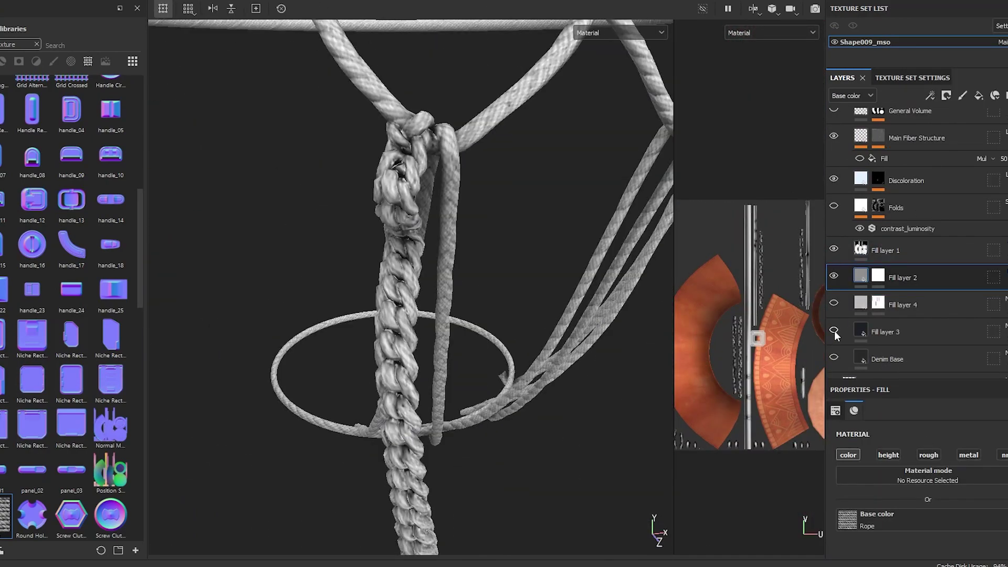
scroll(838, 242, "up", 3)
scroll(862, 306, "down", 2)
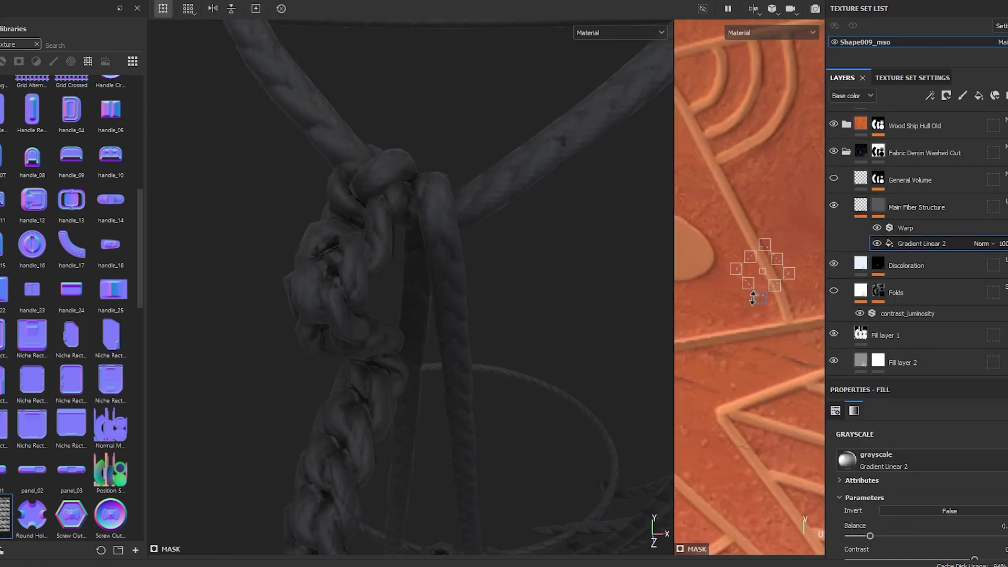
left_click_drag(777, 327, 789, 310)
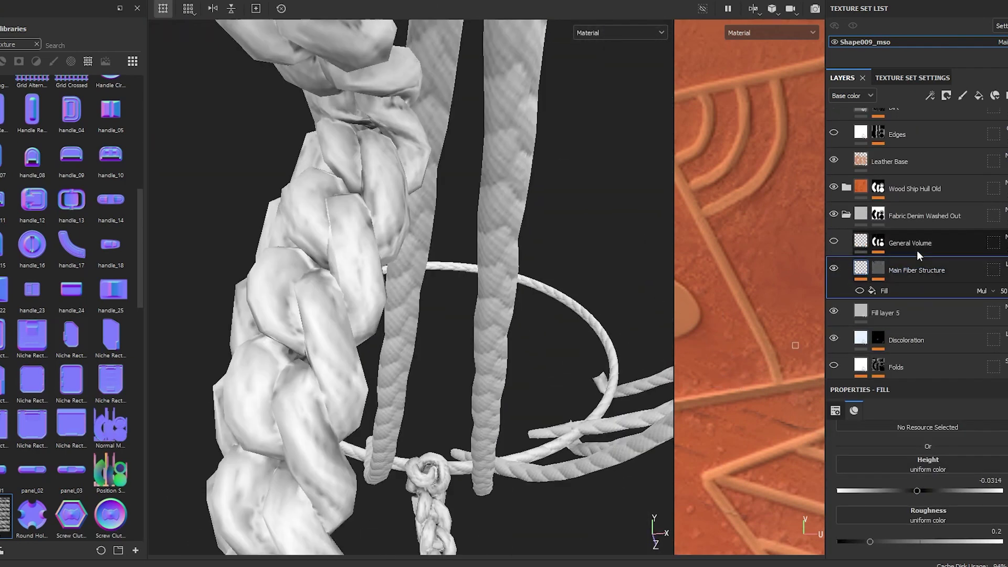
- Group the Main Fiber Structure layer into a new folder with Ctrl+G
key("ctrl+g")
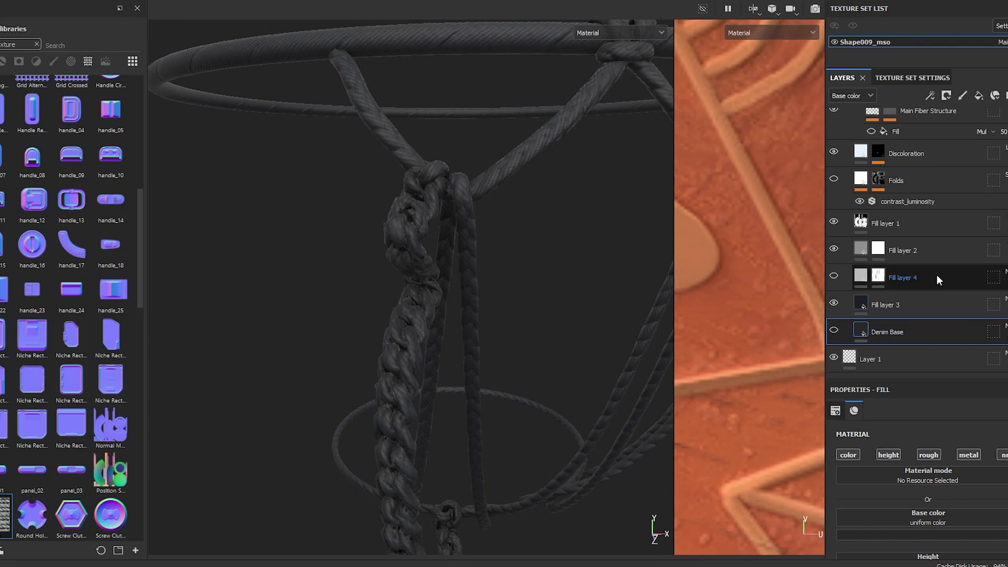
- Switch to painting on the rope and add a fill effect to Layer 2
key("1")
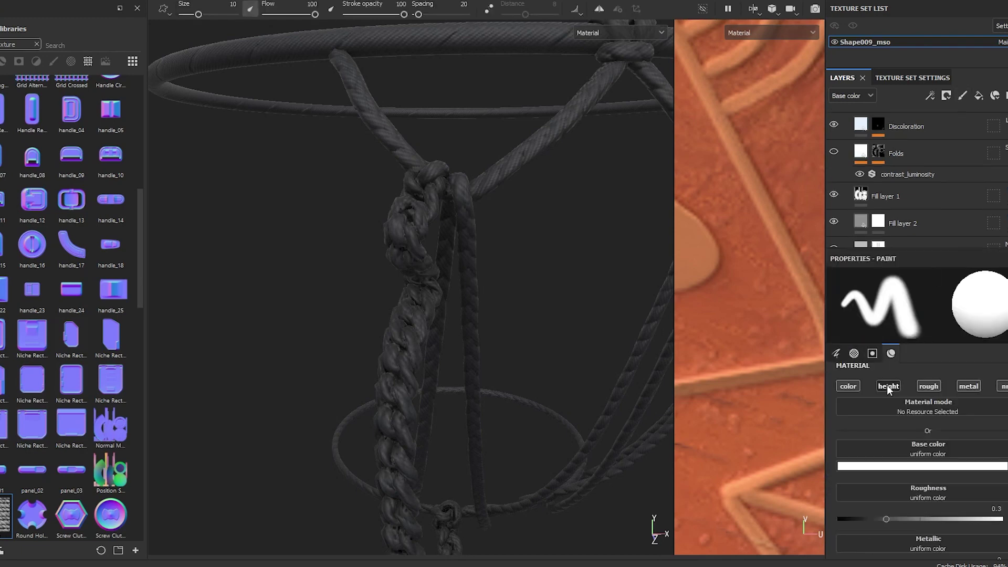
left_click(957, 139)
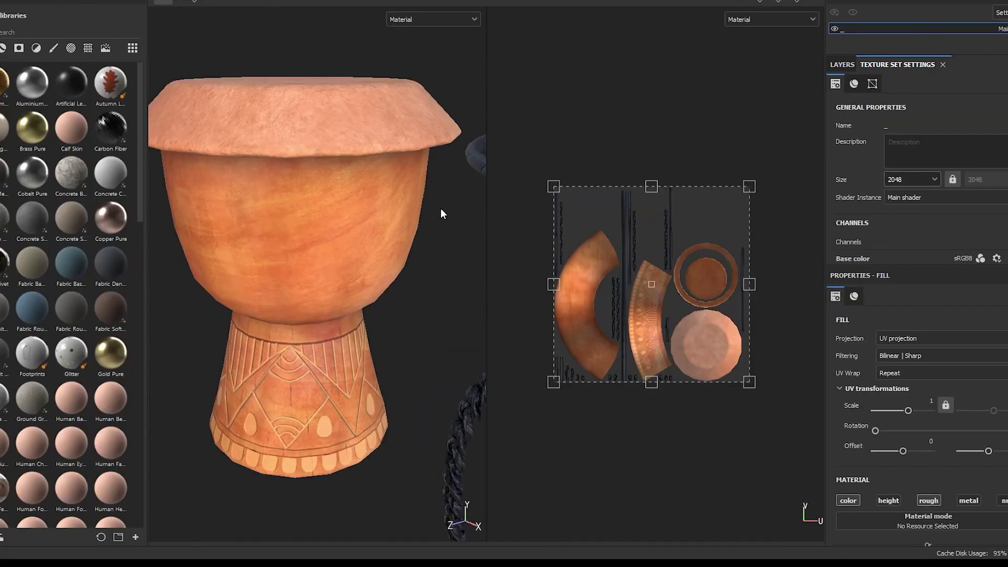
- Expand the rope folder, then select the Leather Base copy 1 layer with the leather_rough material
scroll(440, 208, "up", 3)
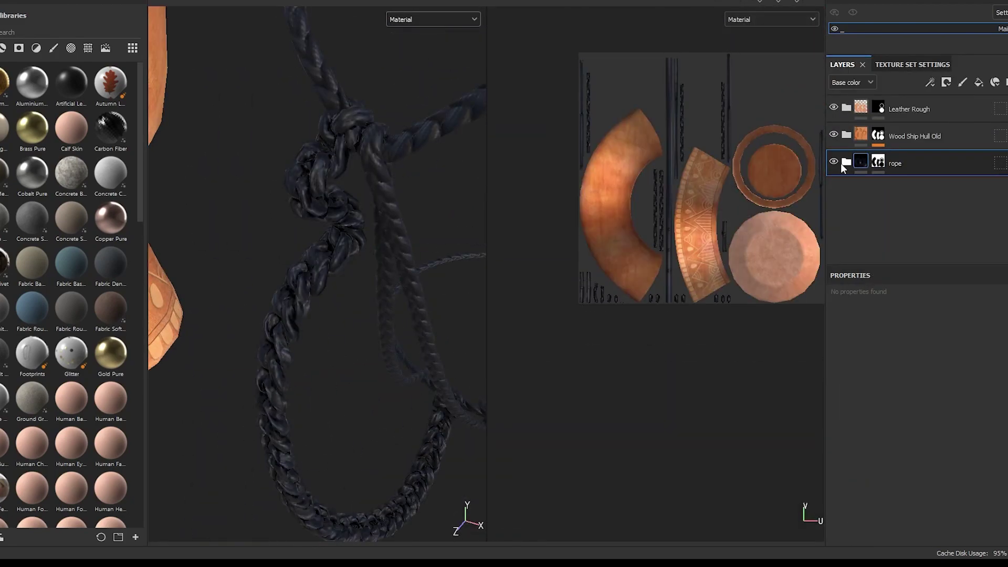
left_click(845, 164)
left_click(838, 255)
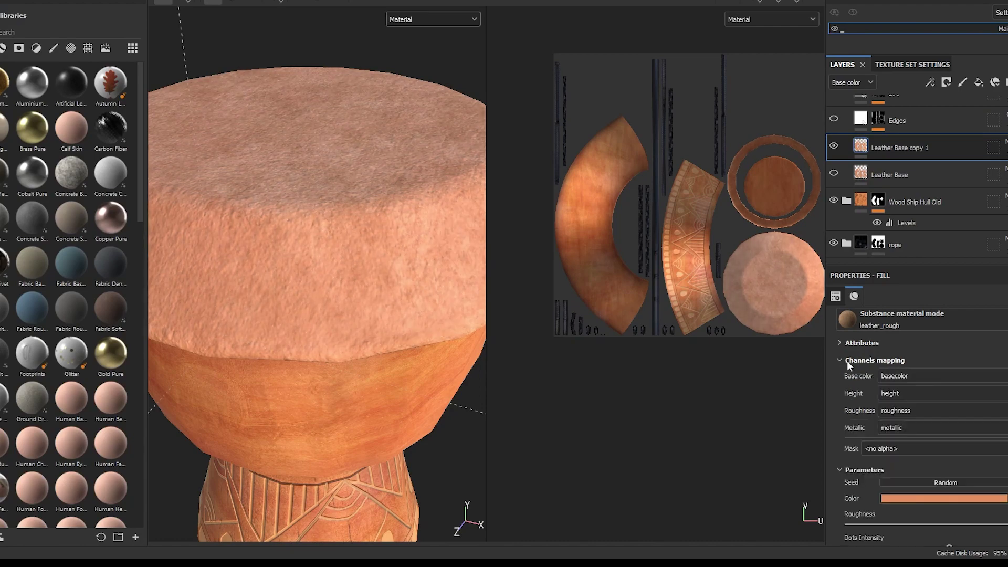
scroll(890, 497, "down", 3)
left_click(899, 217)
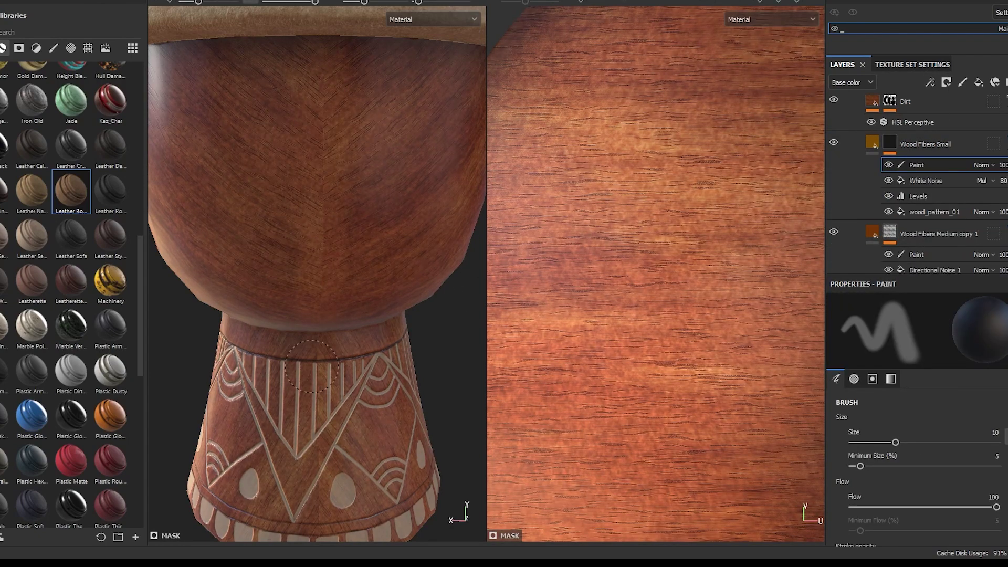
- Move Folder 6 below the Base layer in the drum body's wood stack
left_click_drag(327, 128, 375, 5, "alt")
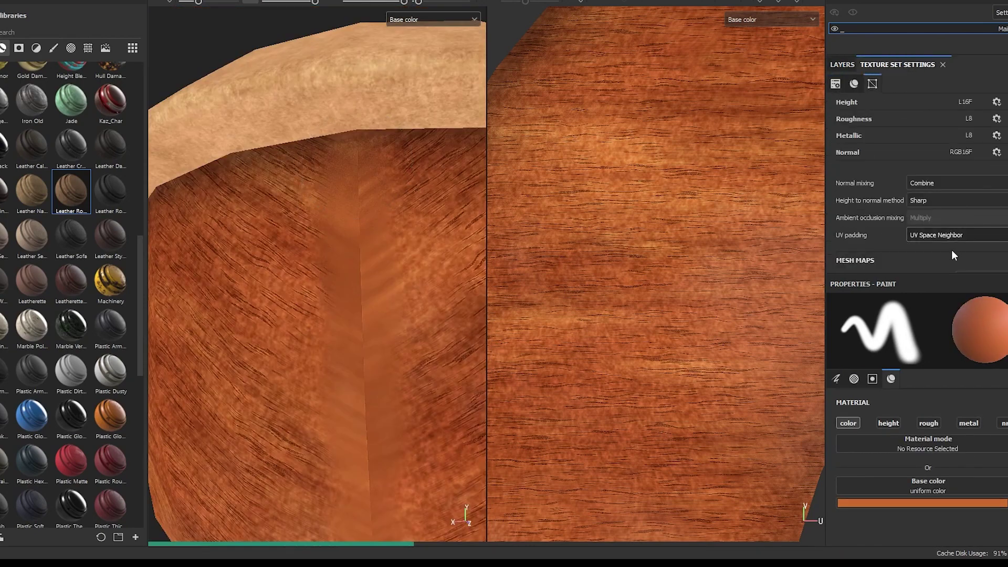
scroll(892, 158, "up", 5)
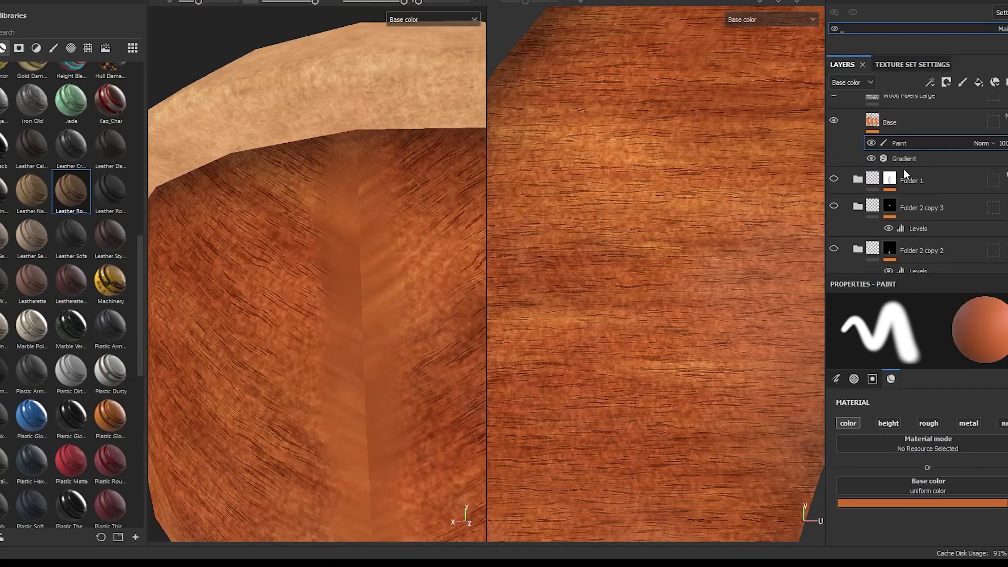
left_click(859, 215)
left_click_drag(880, 156, 869, 197)
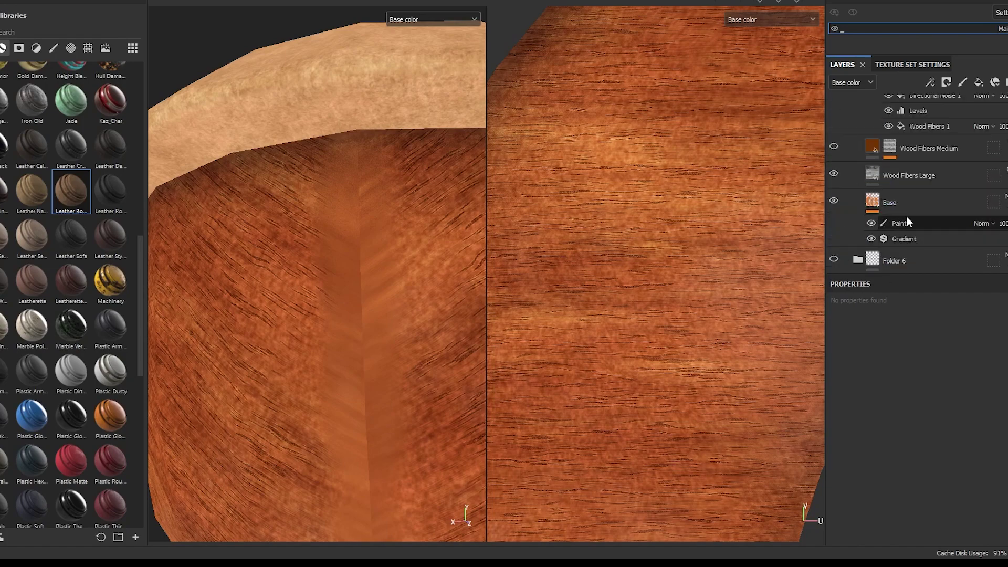